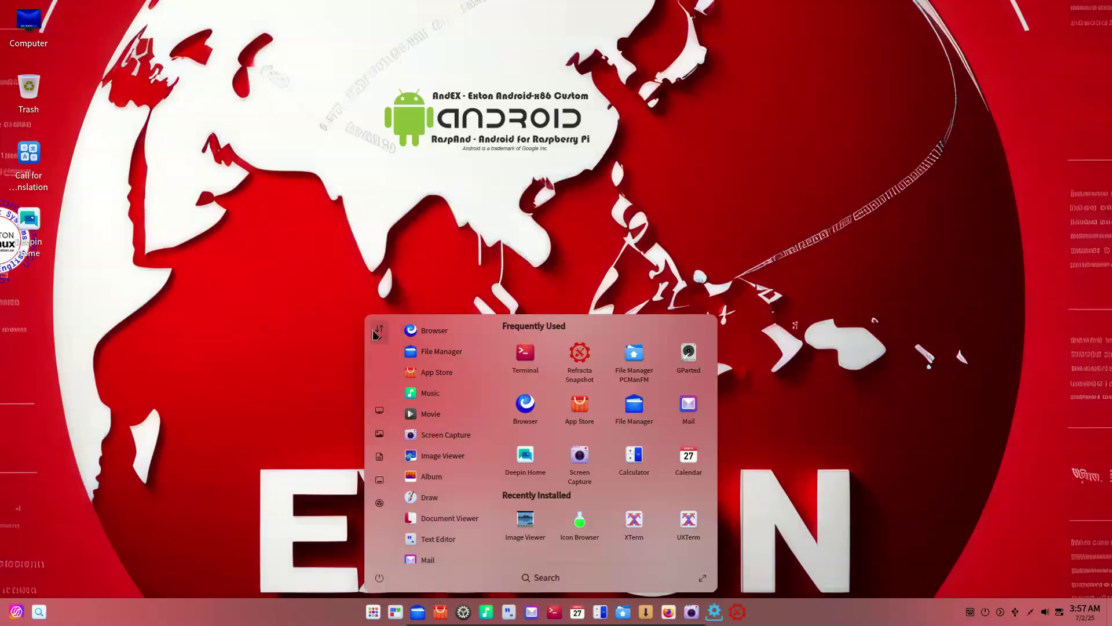
Browse both pages of the full-screen app grid, close the launcher, and open File Manager.
left_click(703, 577)
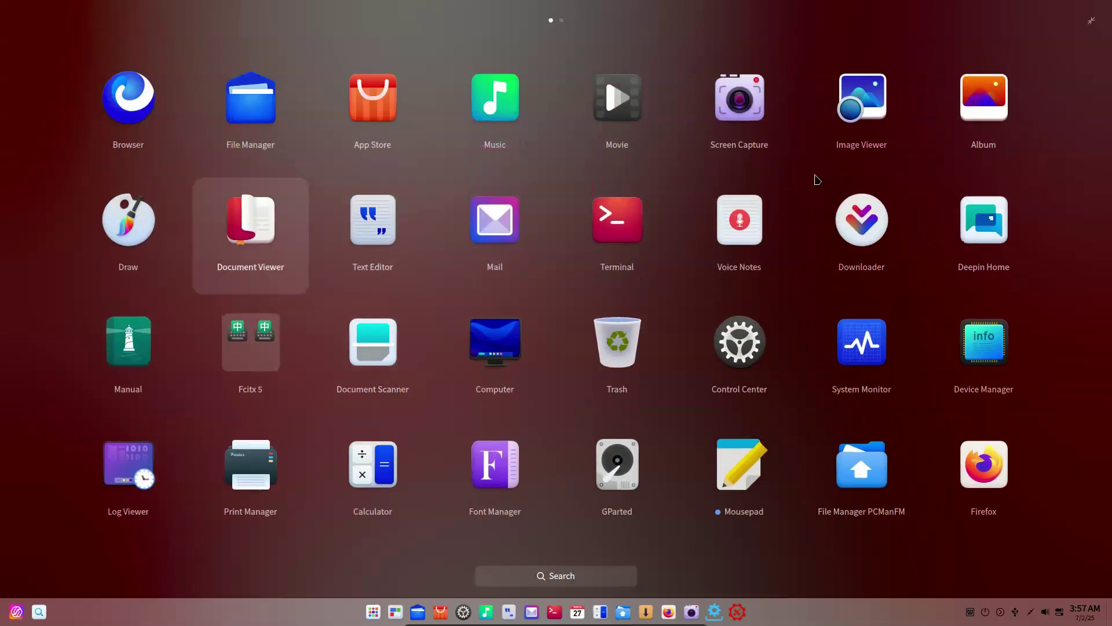
left_click(561, 21)
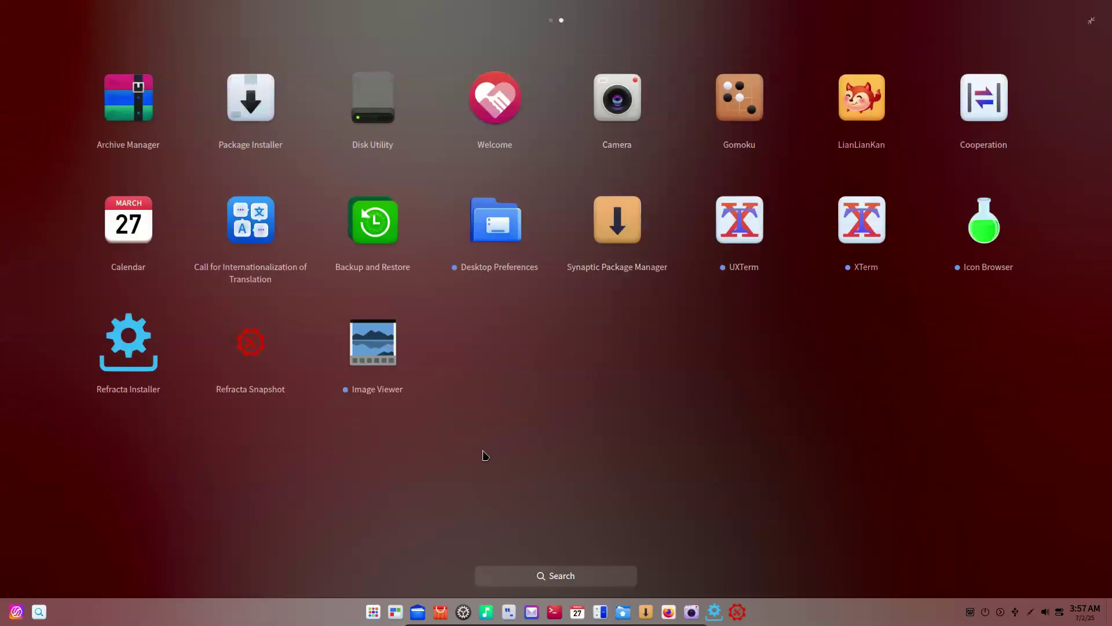
left_click(484, 455)
left_click(418, 612)
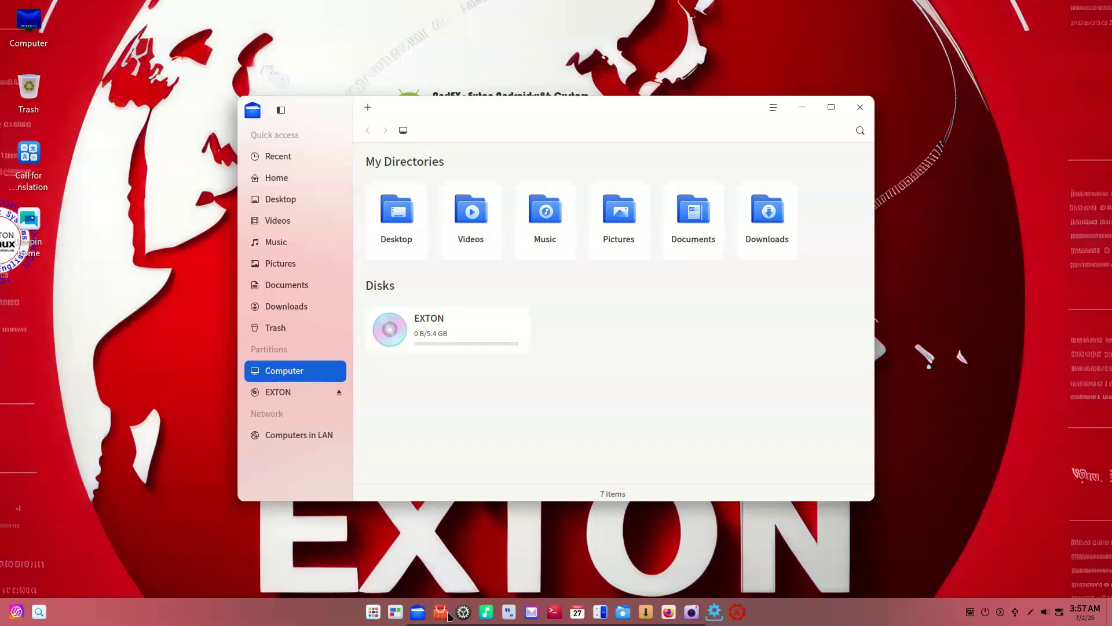
Launch App Store, then bring the System Settings window forward and reposition it.
left_click(442, 612)
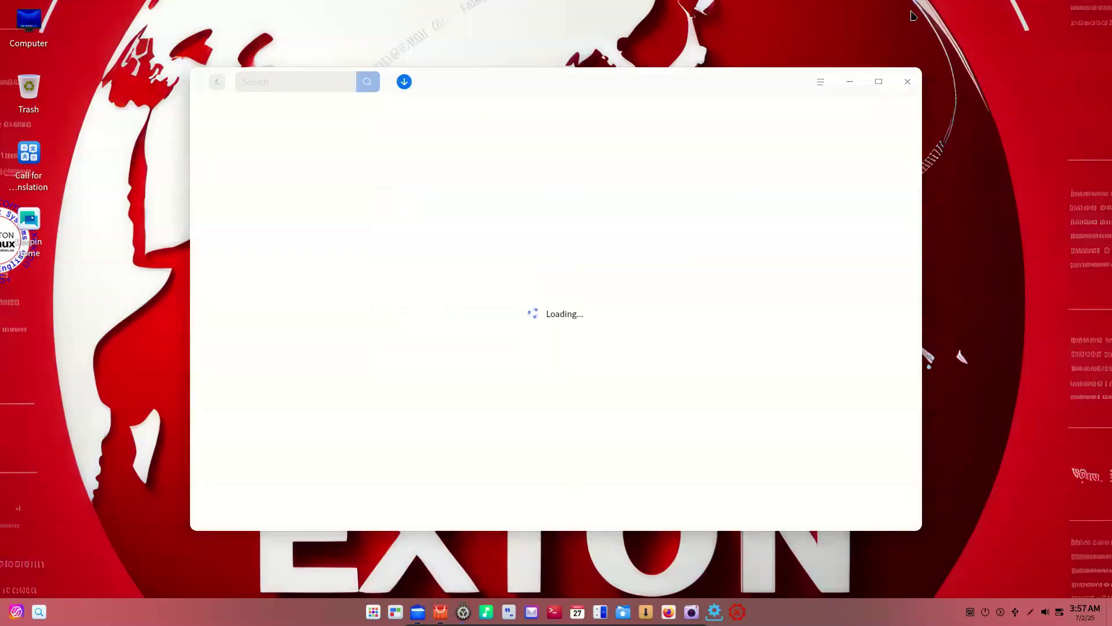
left_click(896, 166)
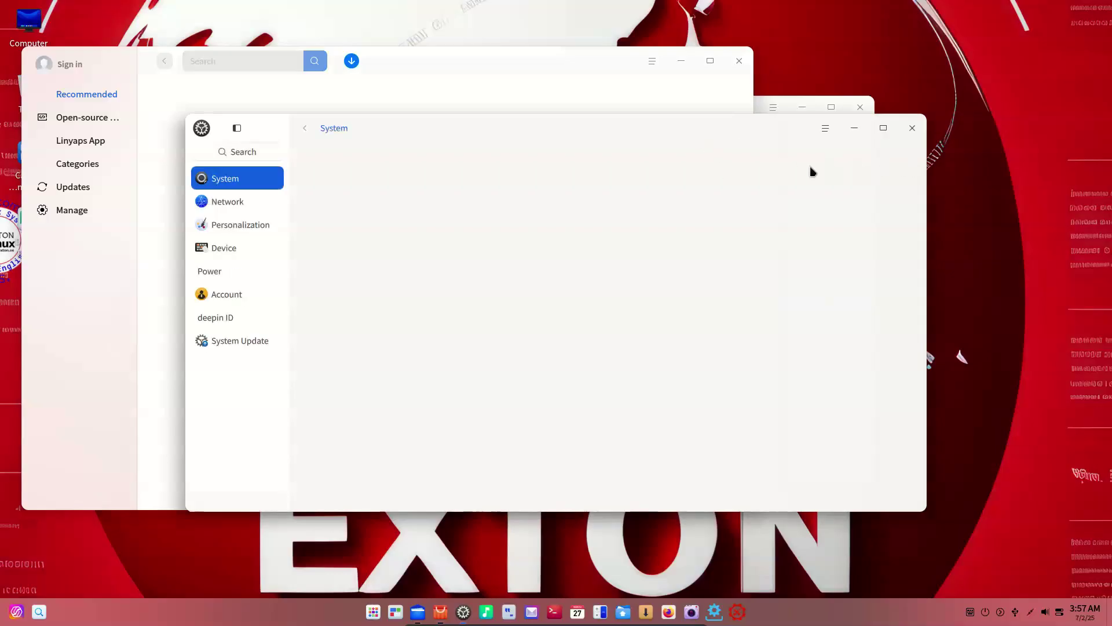
mouse_move(688, 141)
left_mouse_down()
mouse_move(830, 157)
mouse_move(864, 241)
left_mouse_up()
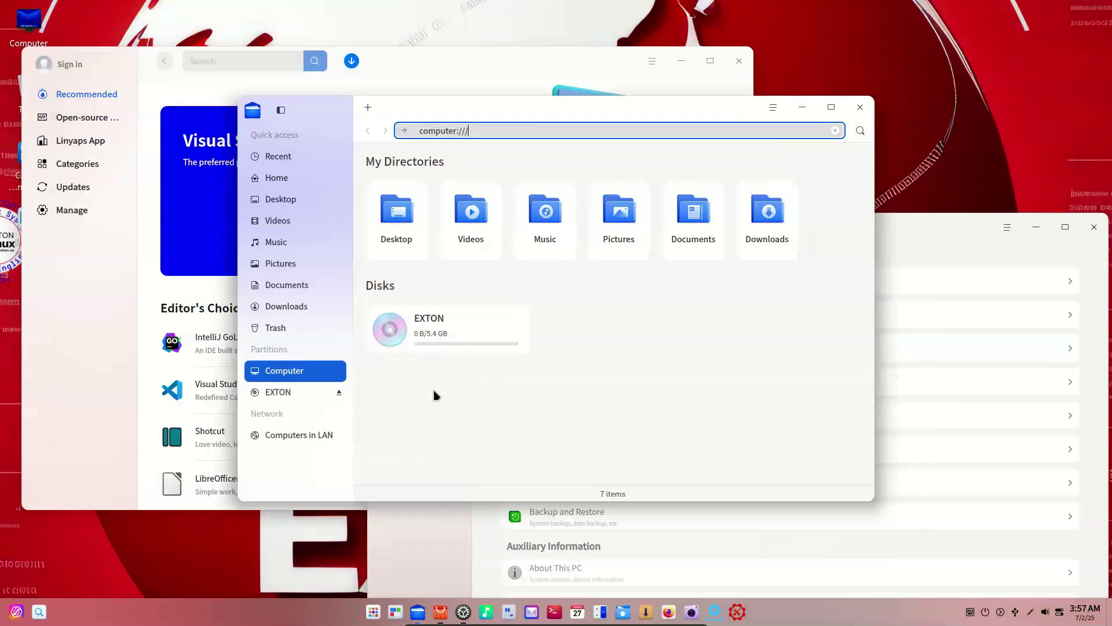
In File Manager's Home folder, select the six folders Desktop through Videos.
left_click(620, 218)
left_click(470, 217)
left_click(425, 227)
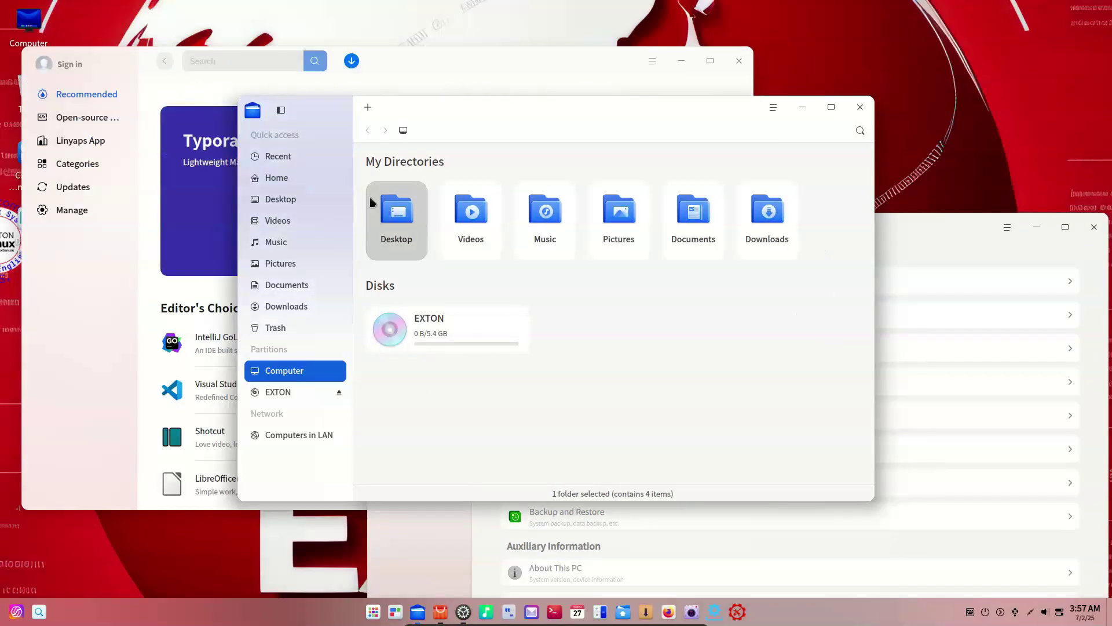
left_click(278, 178)
left_click_drag(674, 264, 361, 152)
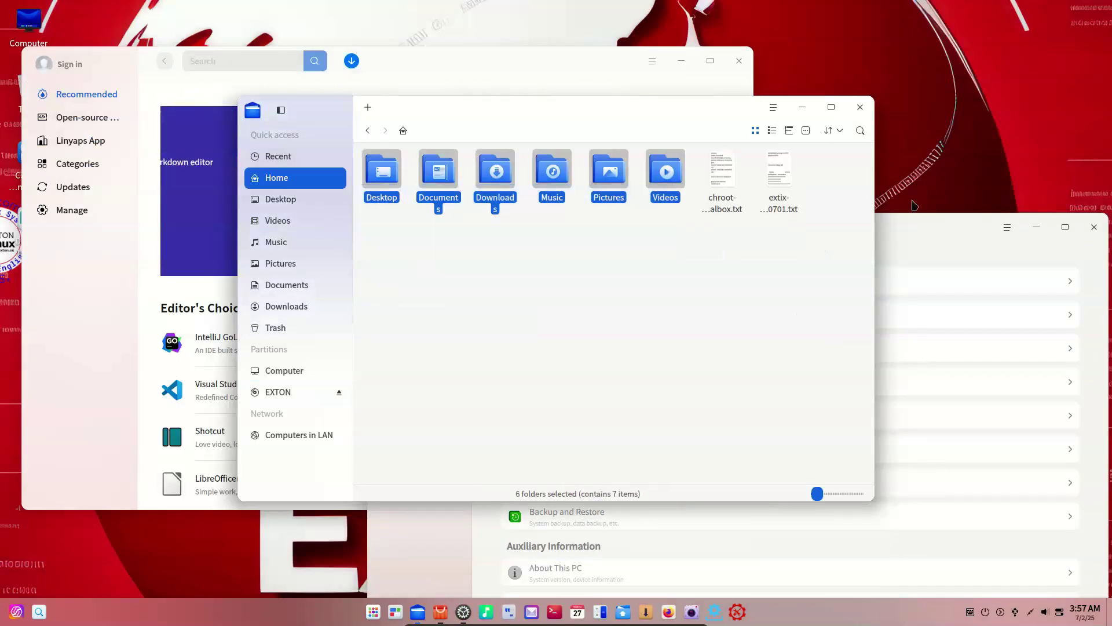
Close File Manager and open the Manage section in App Store.
left_click(861, 107)
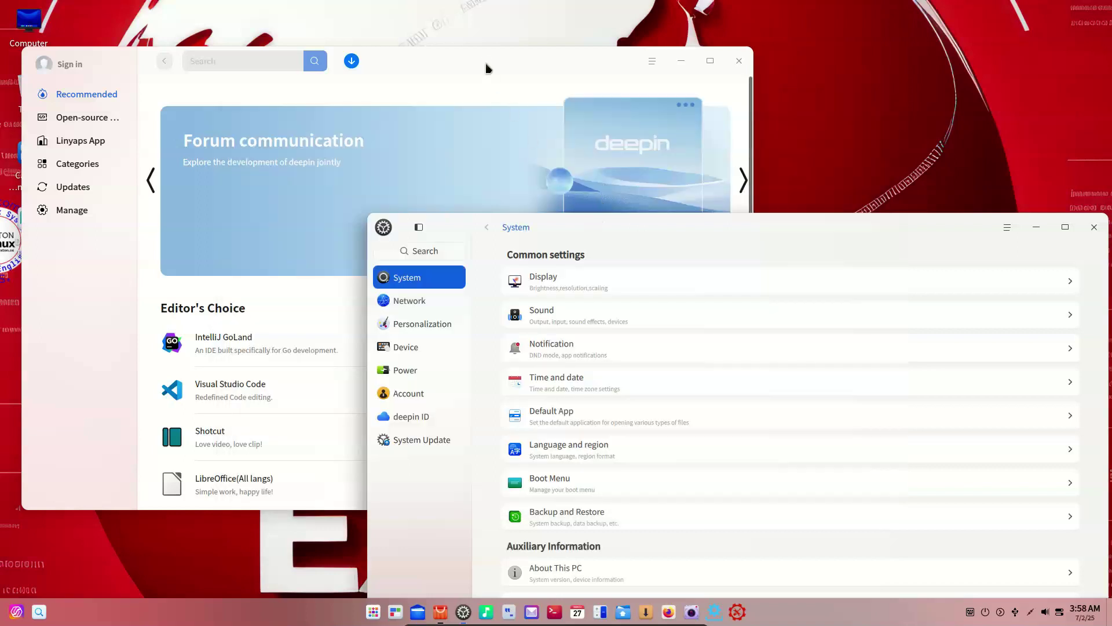
left_click(505, 70)
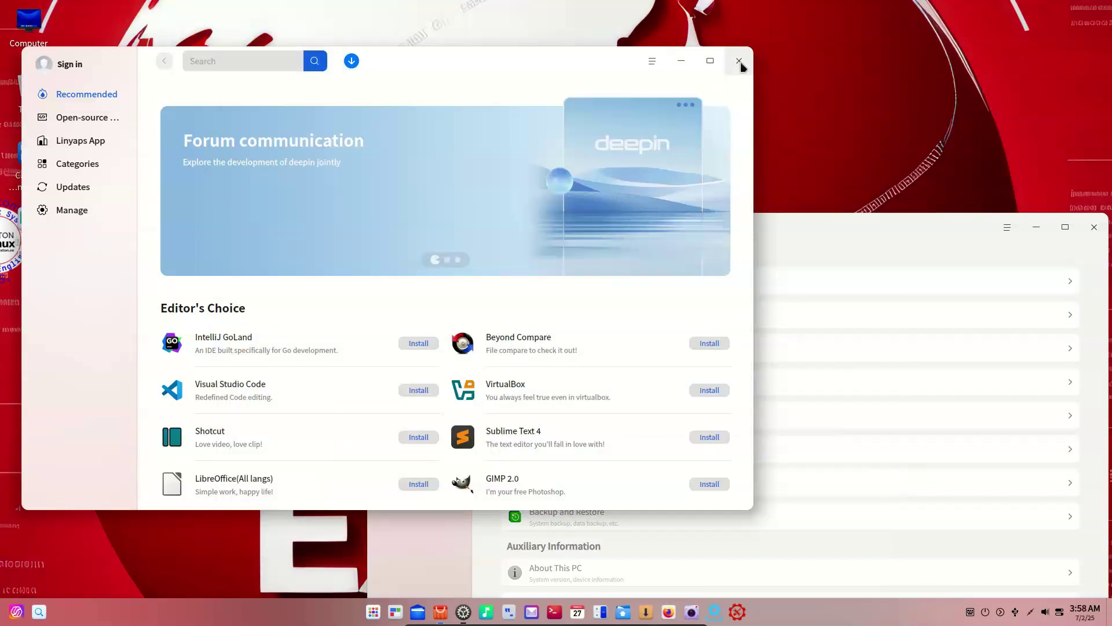
left_click(96, 214)
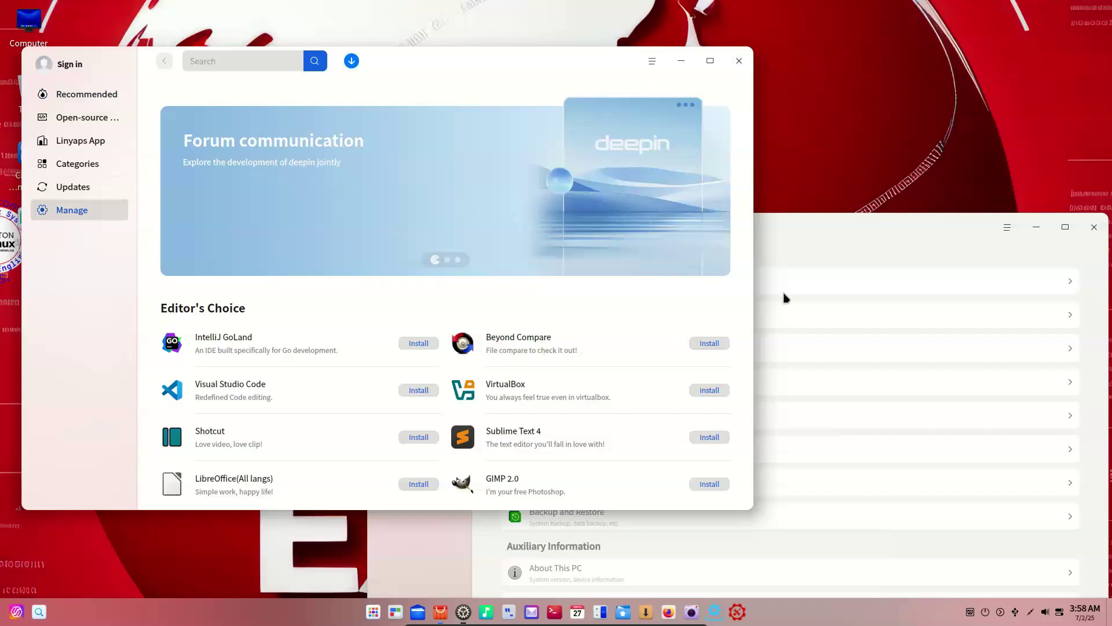
Close App Store, step through Control Center categories to System Update, and launch Music.
left_click(738, 61)
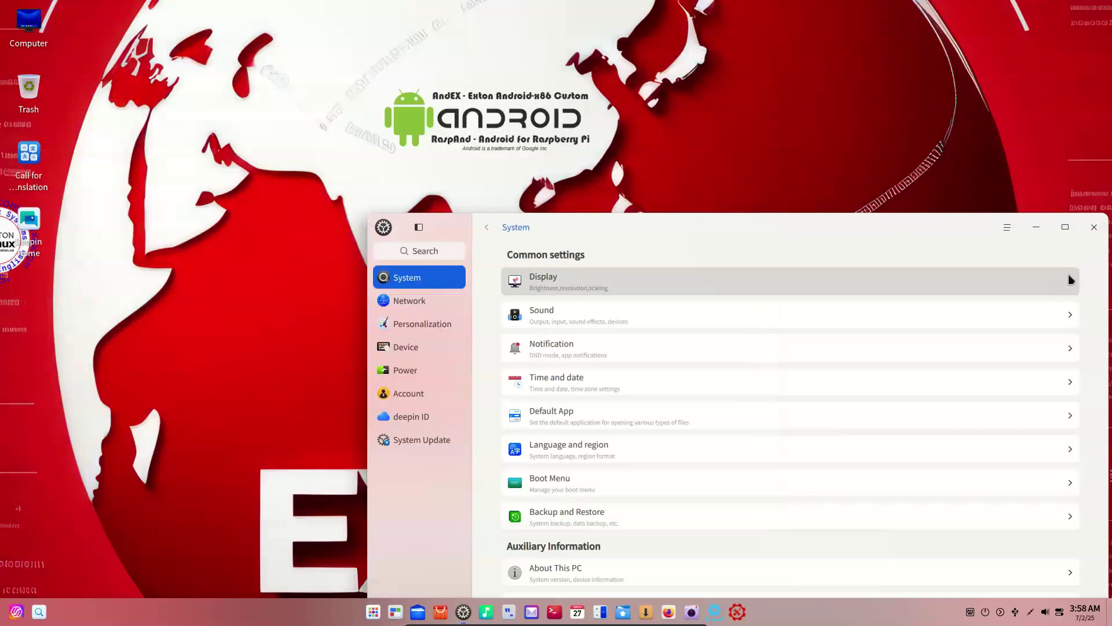
left_click(435, 301)
left_click(433, 323)
left_click(432, 352)
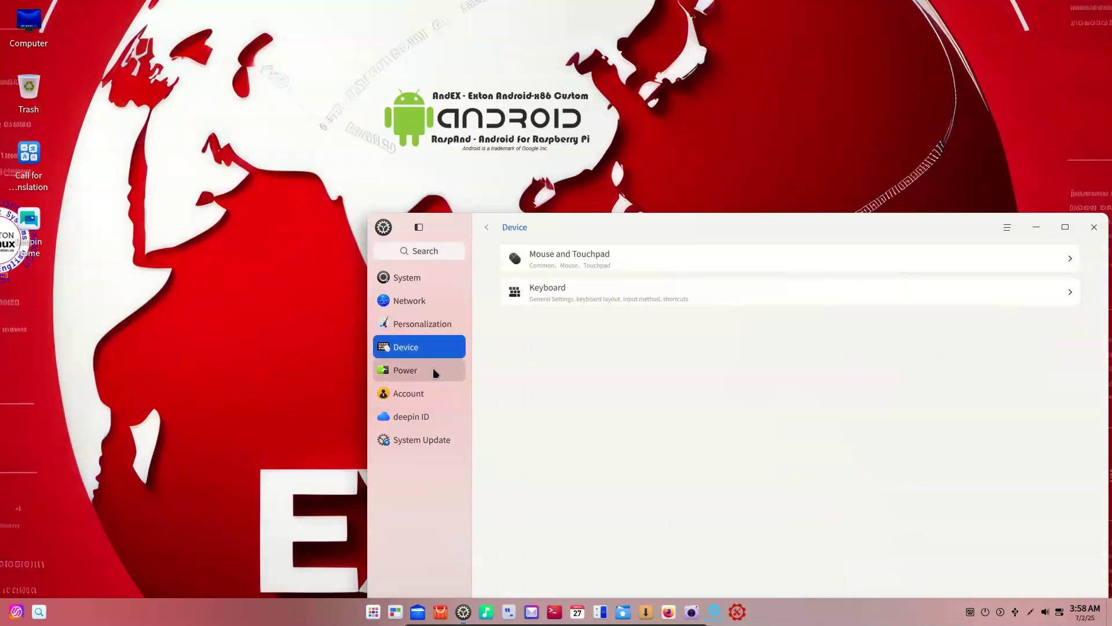
left_click(434, 374)
left_click(435, 396)
left_click(437, 419)
left_click(434, 441)
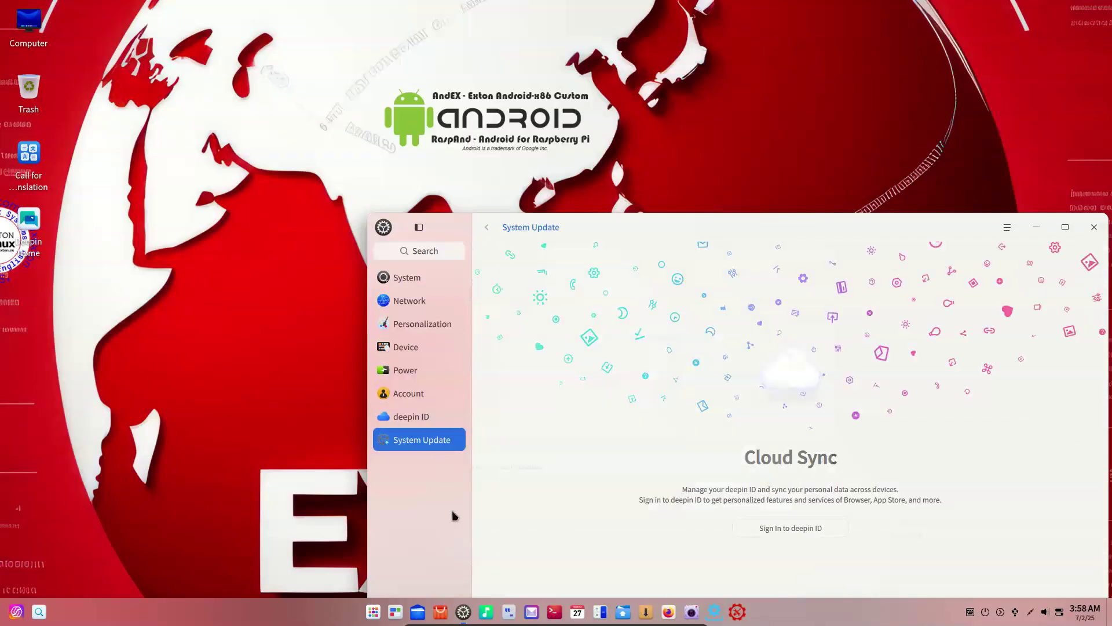
left_click(487, 612)
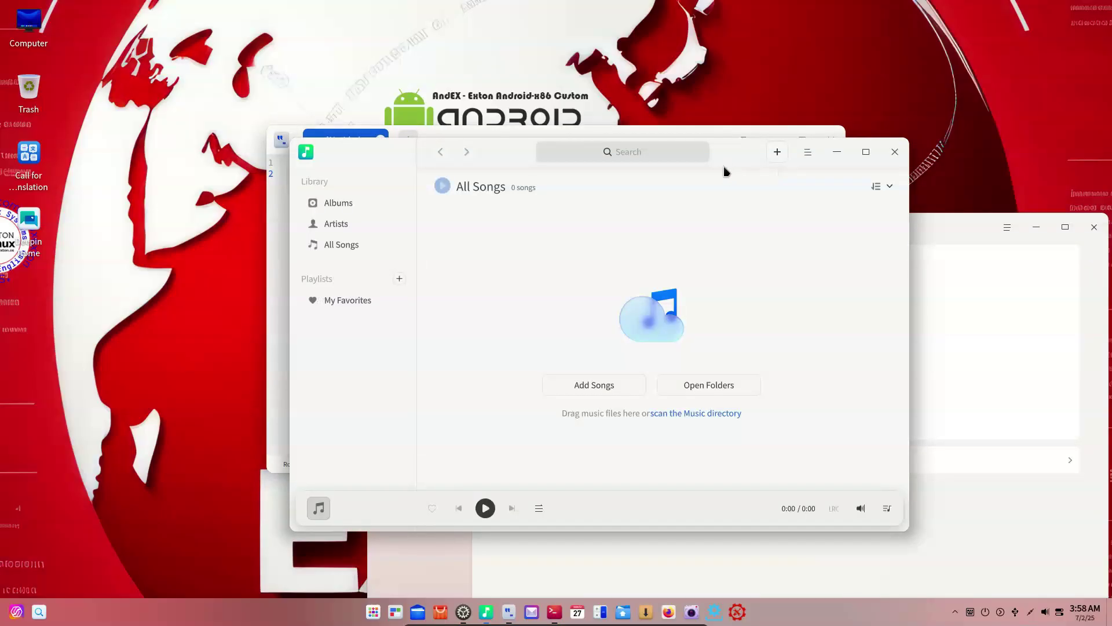
Close the Music player and confirm quitting it in the action dialog.
left_click(975, 180)
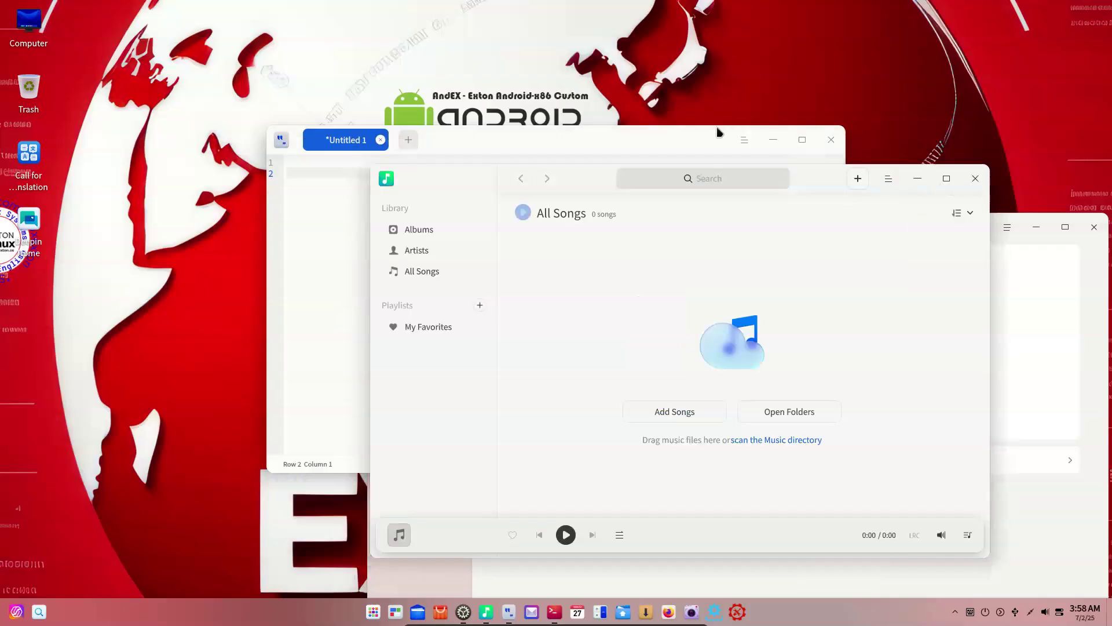
left_click(721, 407)
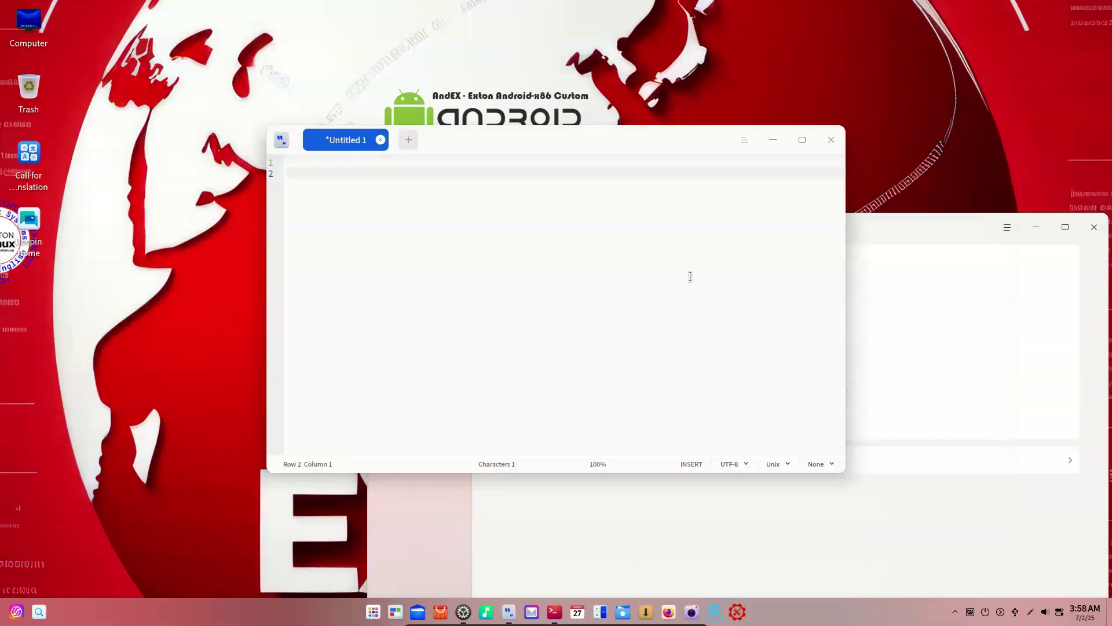
Close the editor, run uname -r showing 6.15.3-amd64-exton, then close Terminal and System Update.
left_click(854, 166)
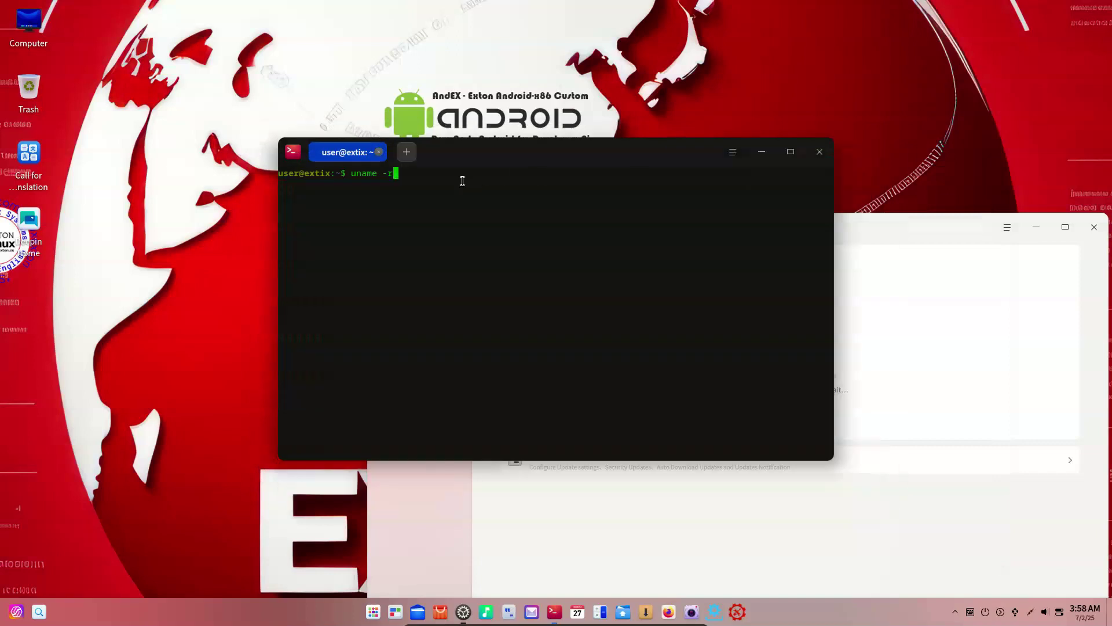
key("Return")
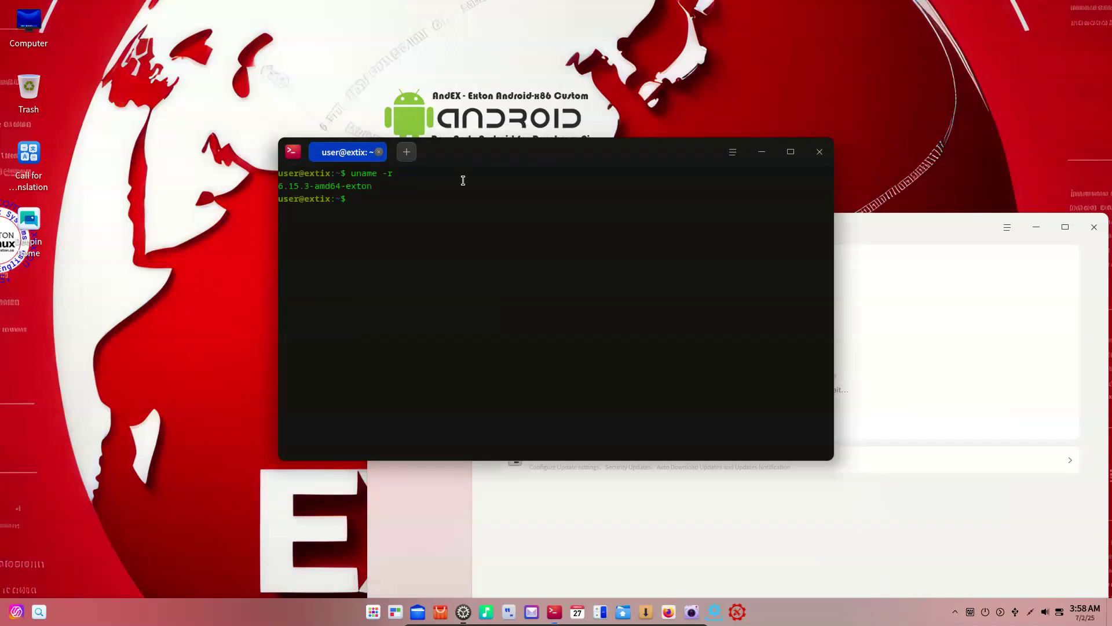
left_click_drag(296, 181, 245, 191)
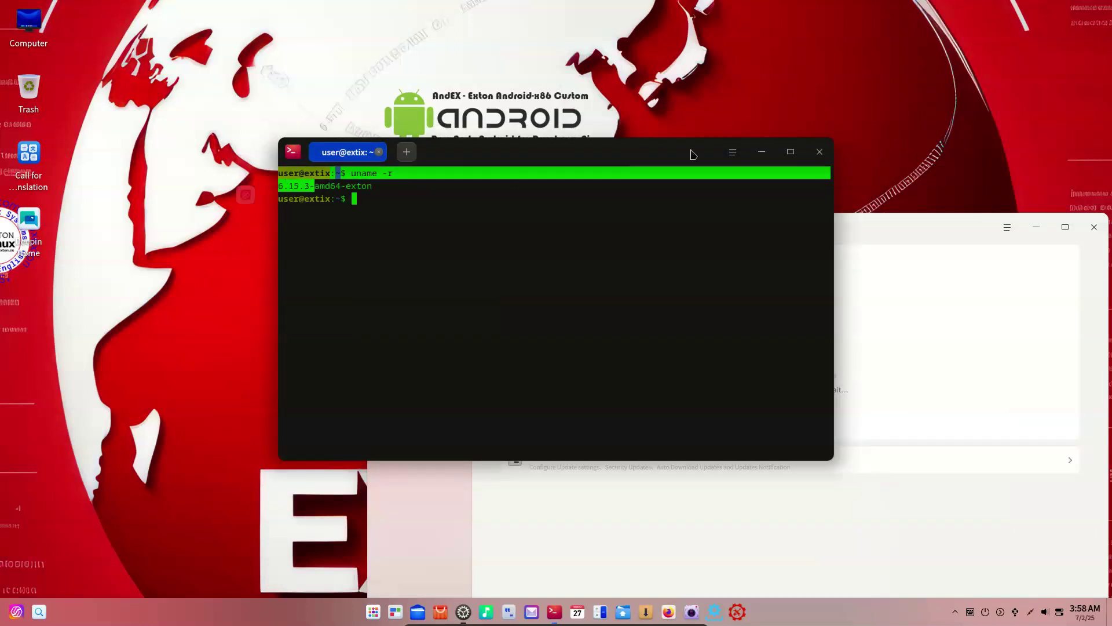
left_click(820, 152)
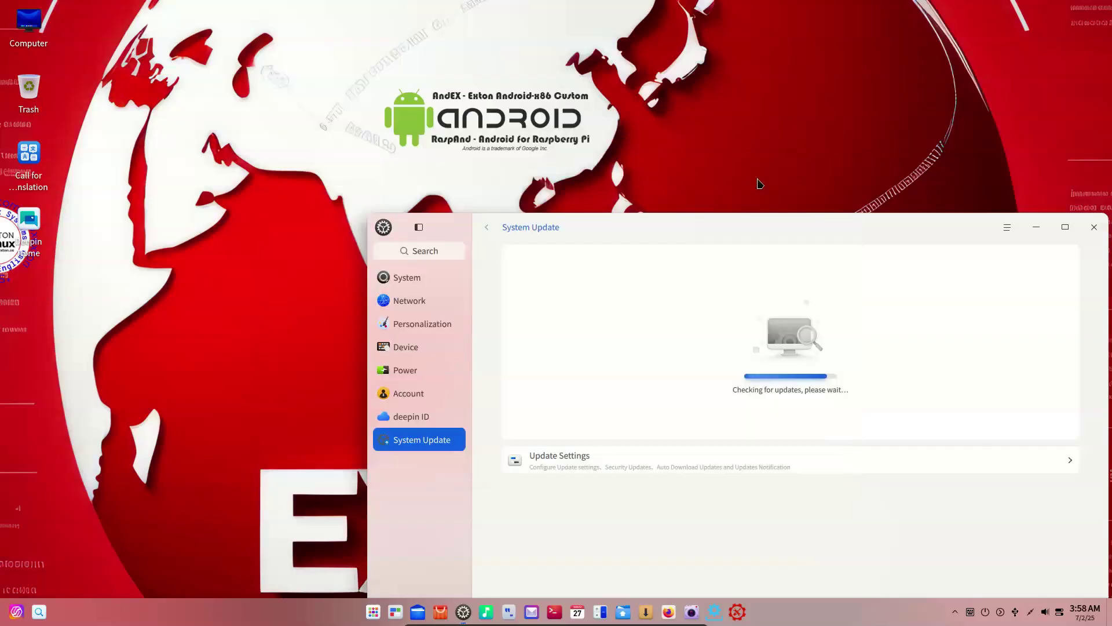
left_click(1094, 228)
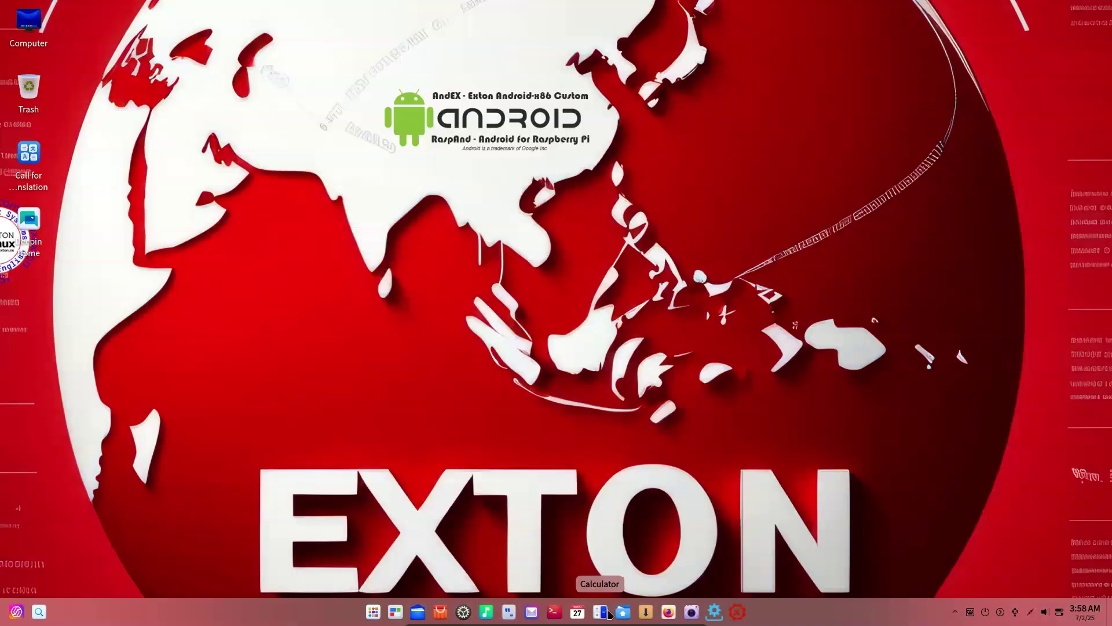